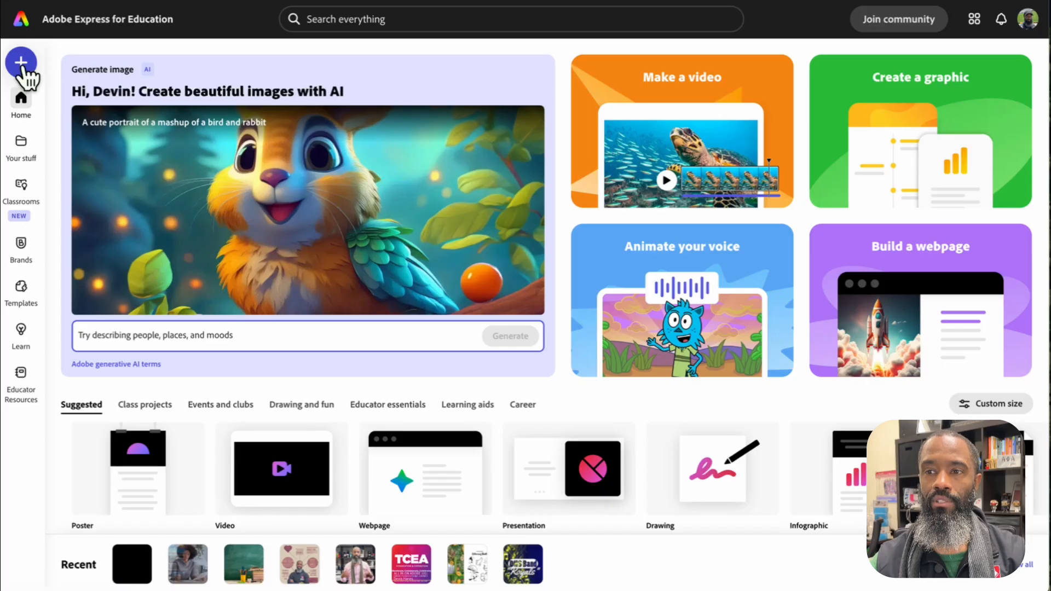
Start the Caption video quick action and add the video file that needs captions
{"action": "left_click", "coordinate": [22, 68]}
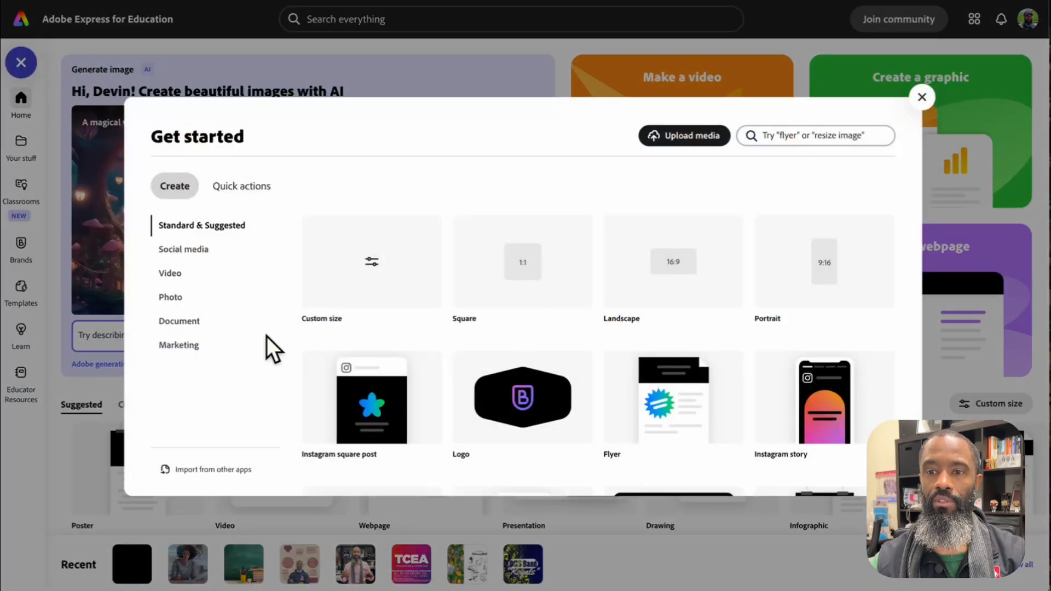
{"action": "scroll", "coordinate": [506, 380], "scroll_direction": "down", "scroll_amount": 5}
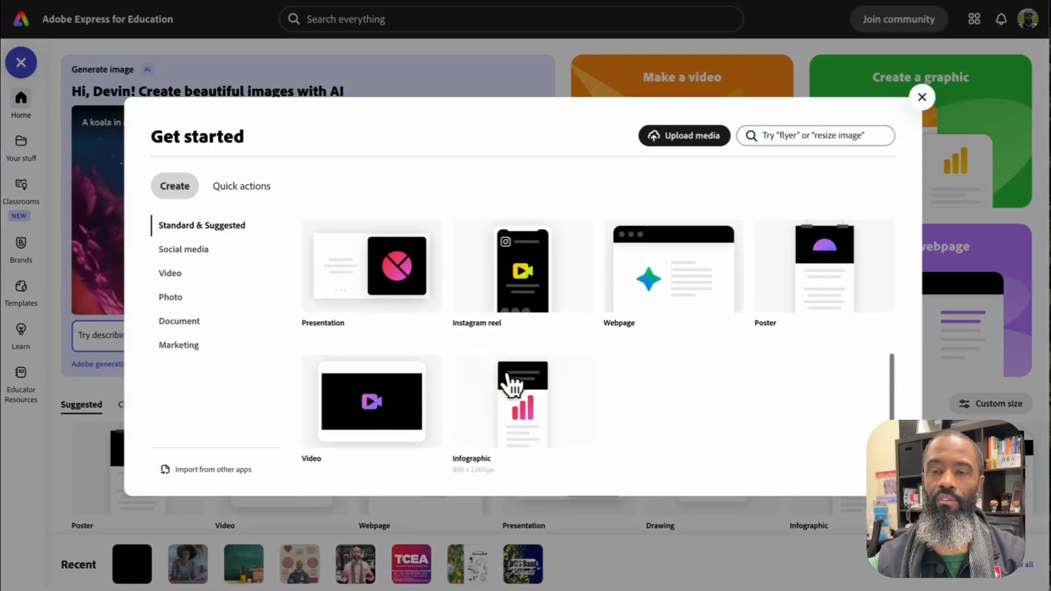
{"action": "left_click", "coordinate": [242, 188]}
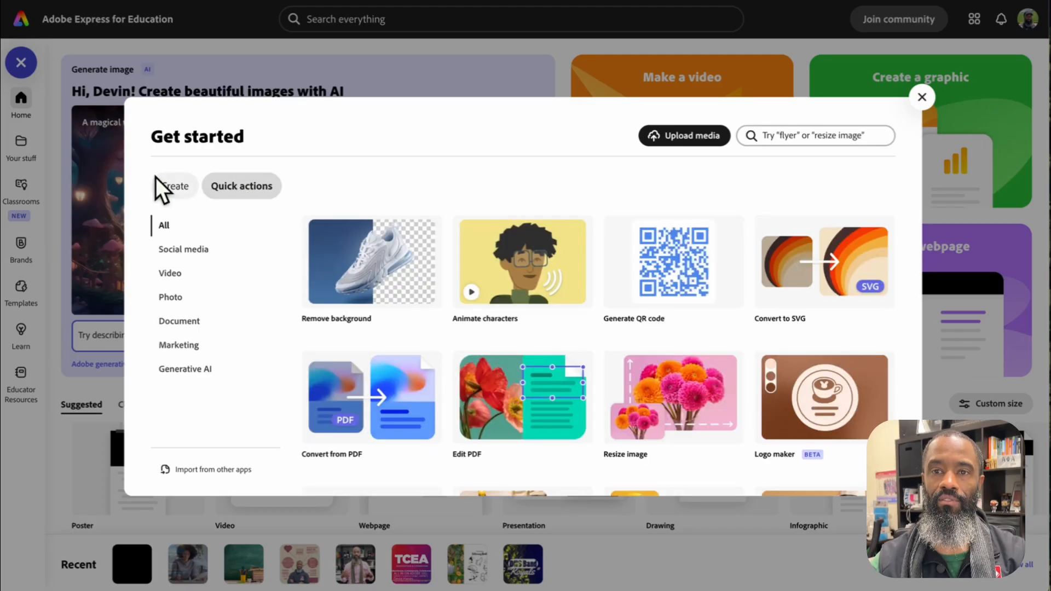
{"action": "scroll", "coordinate": [577, 356], "scroll_direction": "down", "scroll_amount": 3}
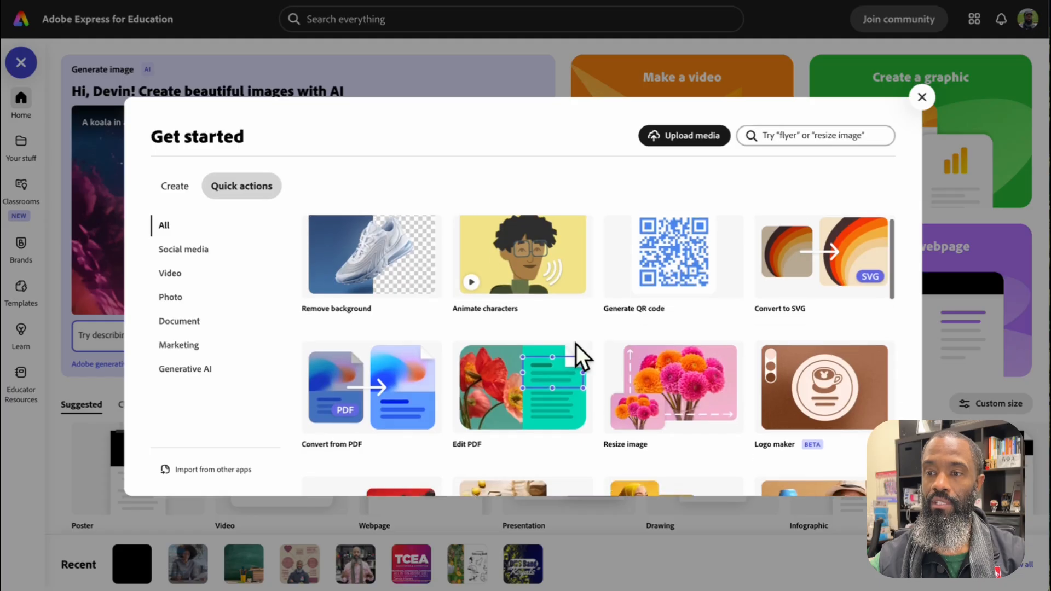
{"action": "scroll", "coordinate": [579, 354], "scroll_direction": "down", "scroll_amount": 5}
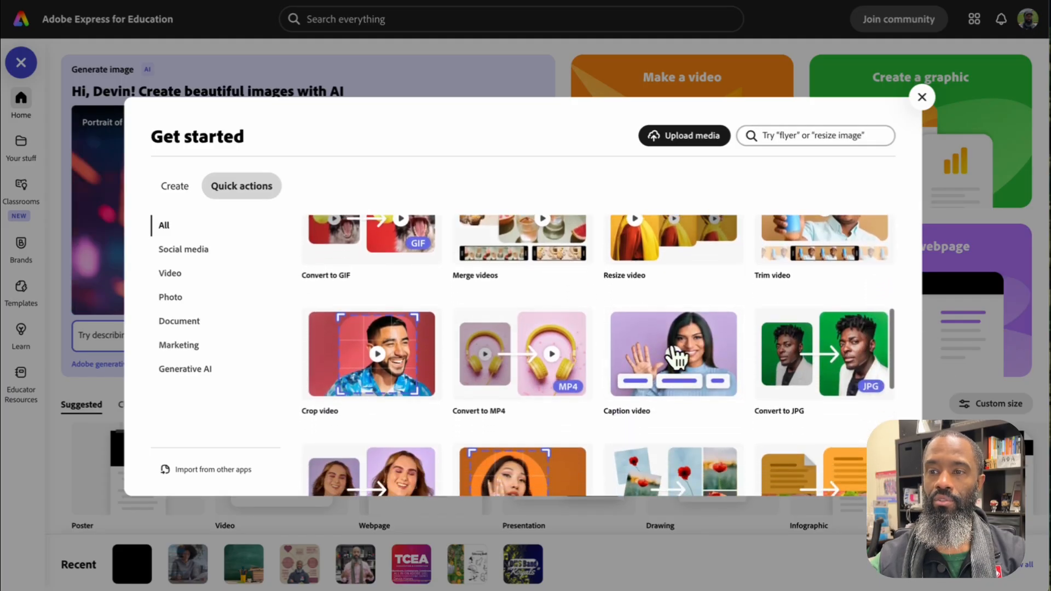
{"action": "left_click", "coordinate": [662, 384]}
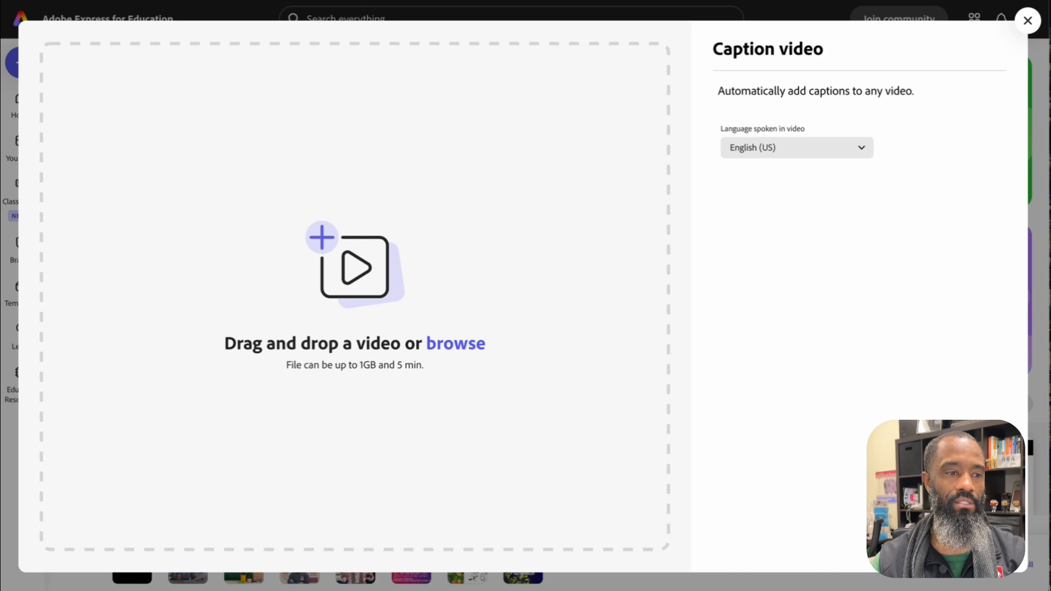
{"action": "left_click_drag", "start_coordinate": [208, 438], "coordinate": [428, 271]}
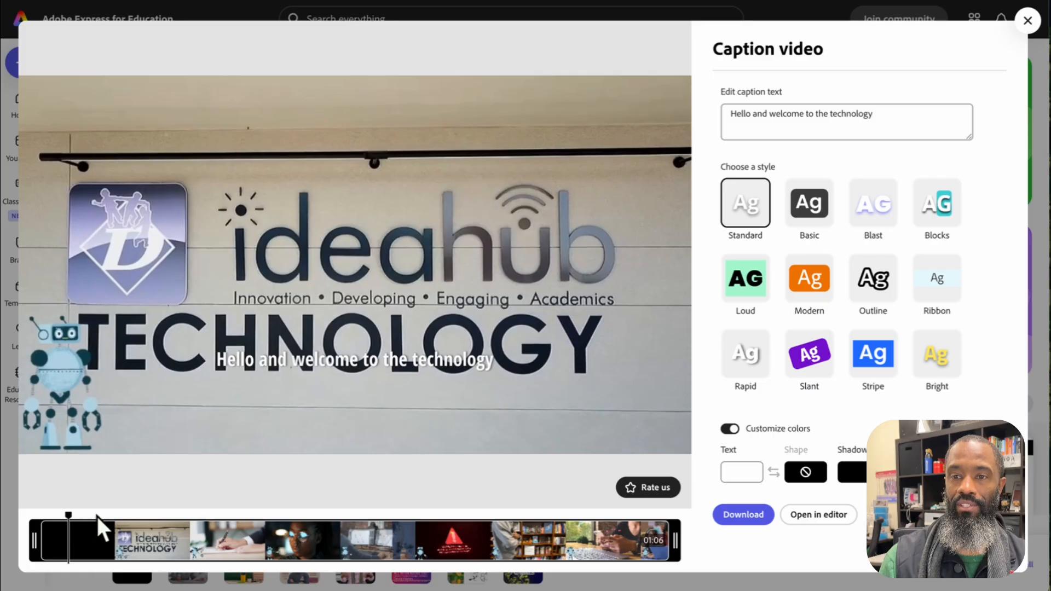
Capitalize "Technology" in the opening caption and scrub through the video to check the generated captions
{"action": "left_click_drag", "start_coordinate": [69, 522], "coordinate": [106, 507]}
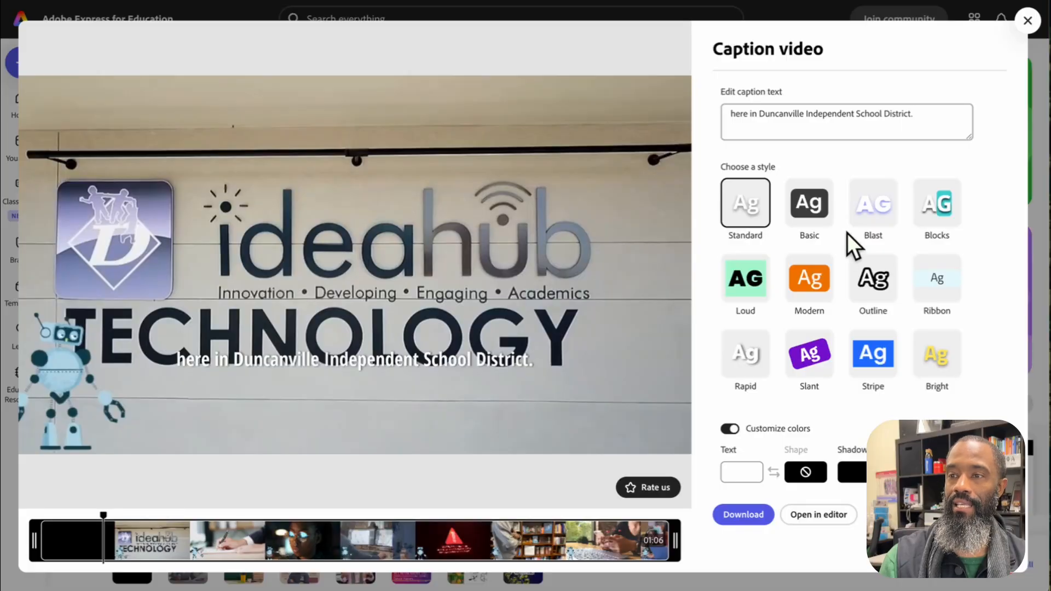
{"action": "left_click", "coordinate": [71, 520]}
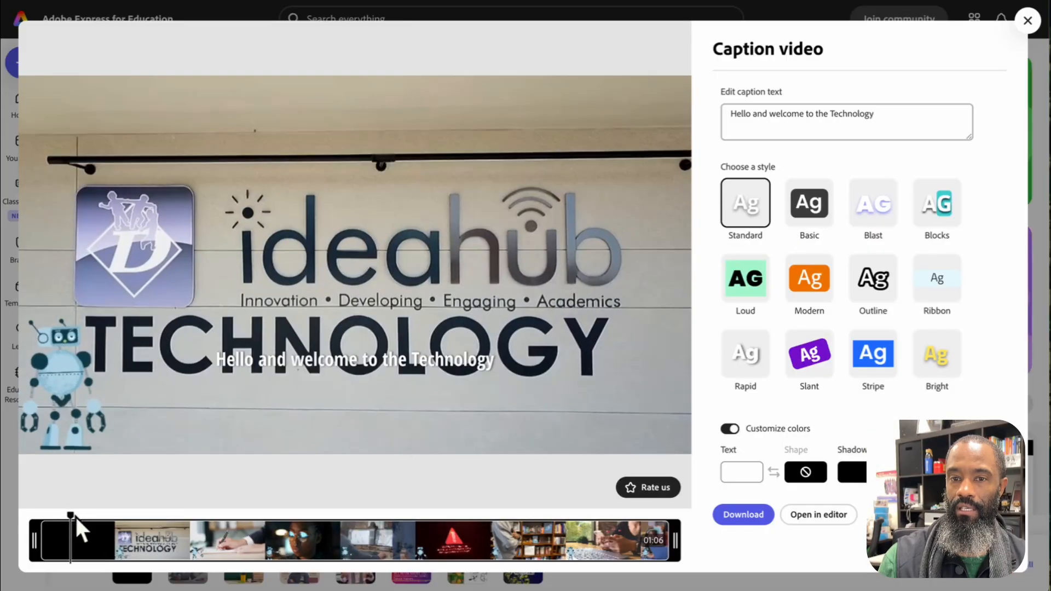
{"action": "left_click_drag", "start_coordinate": [74, 520], "coordinate": [206, 522]}
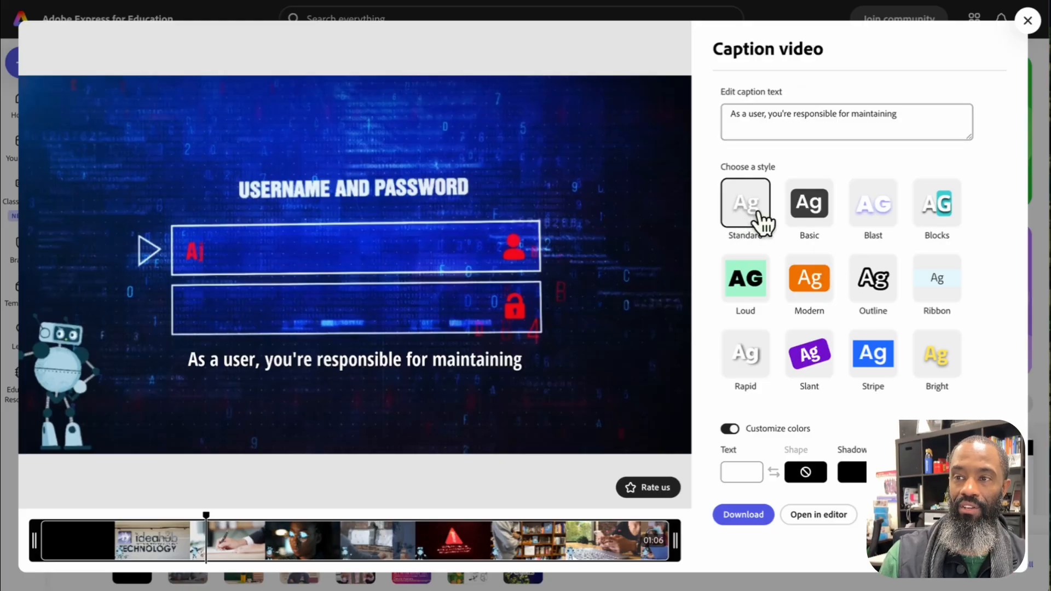
Compare caption styles such as Blast and Ribbon on the video, and apply the Slant style
{"action": "left_click", "coordinate": [892, 215]}
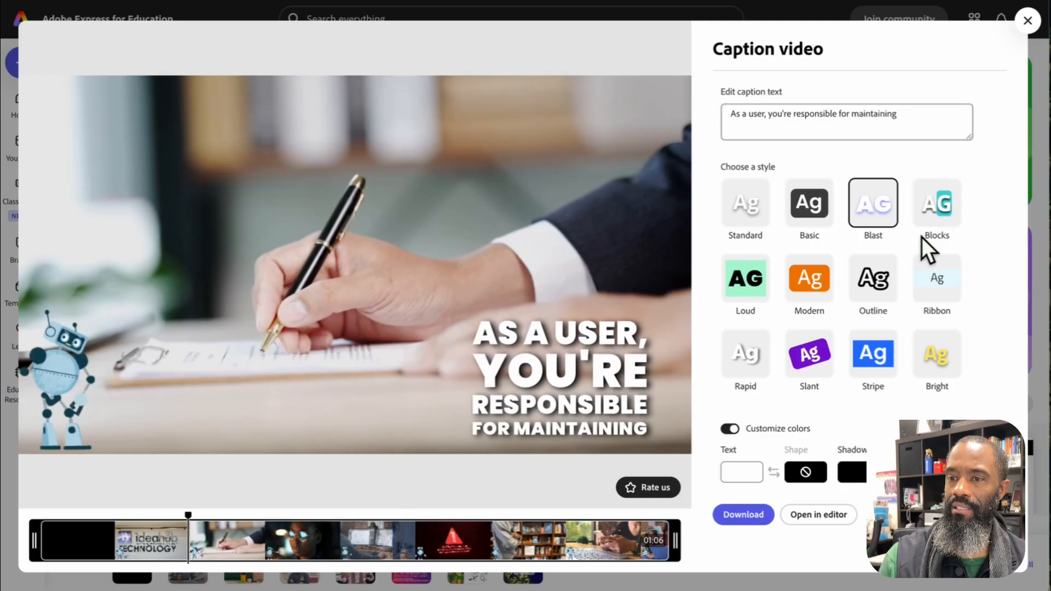
{"action": "left_click", "coordinate": [939, 298]}
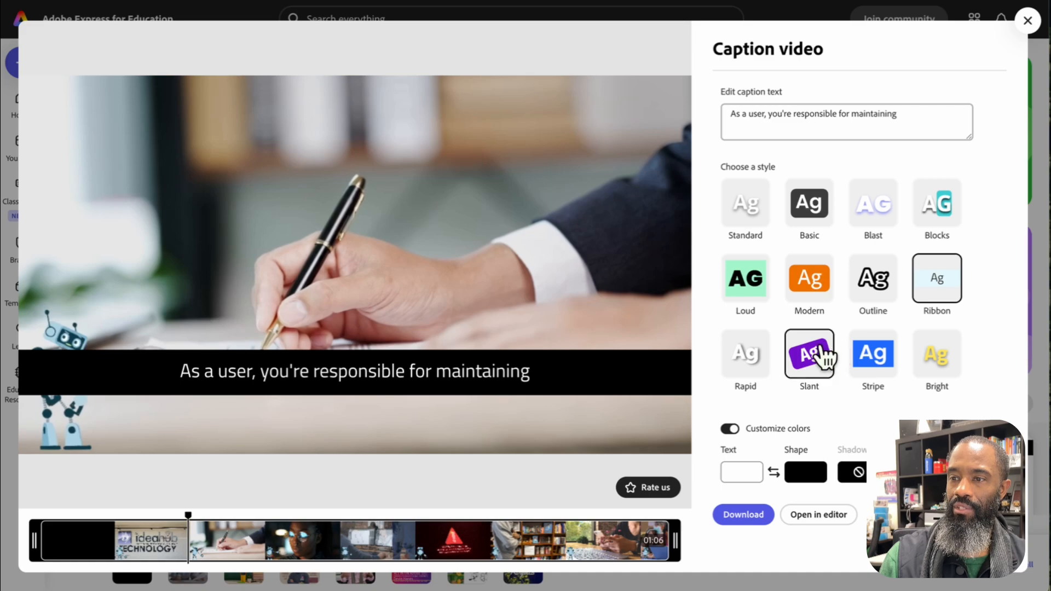
{"action": "left_click", "coordinate": [854, 353]}
{"action": "left_click", "coordinate": [886, 215]}
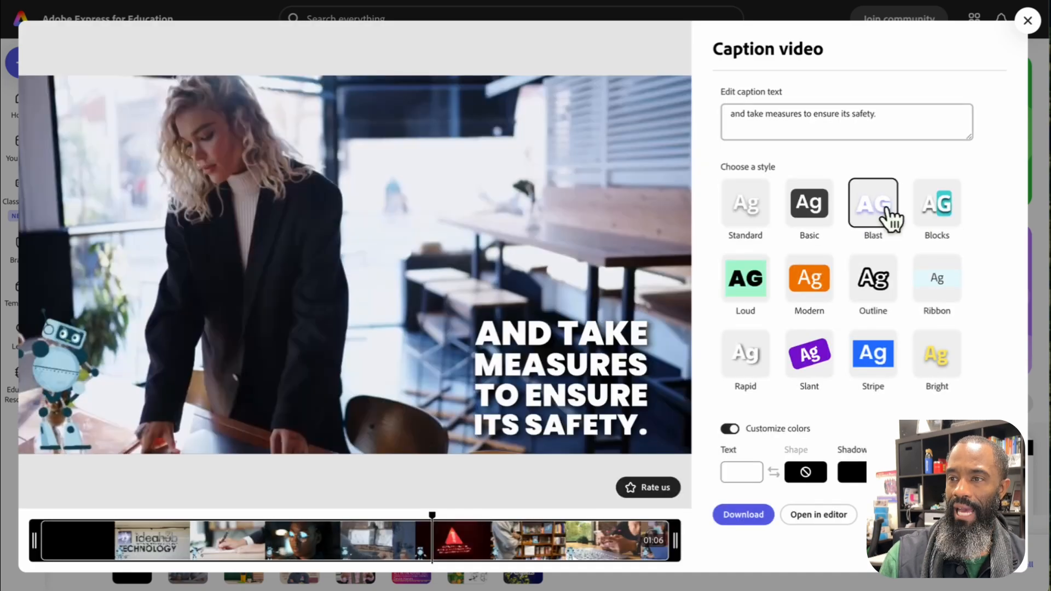
{"action": "left_click", "coordinate": [816, 361]}
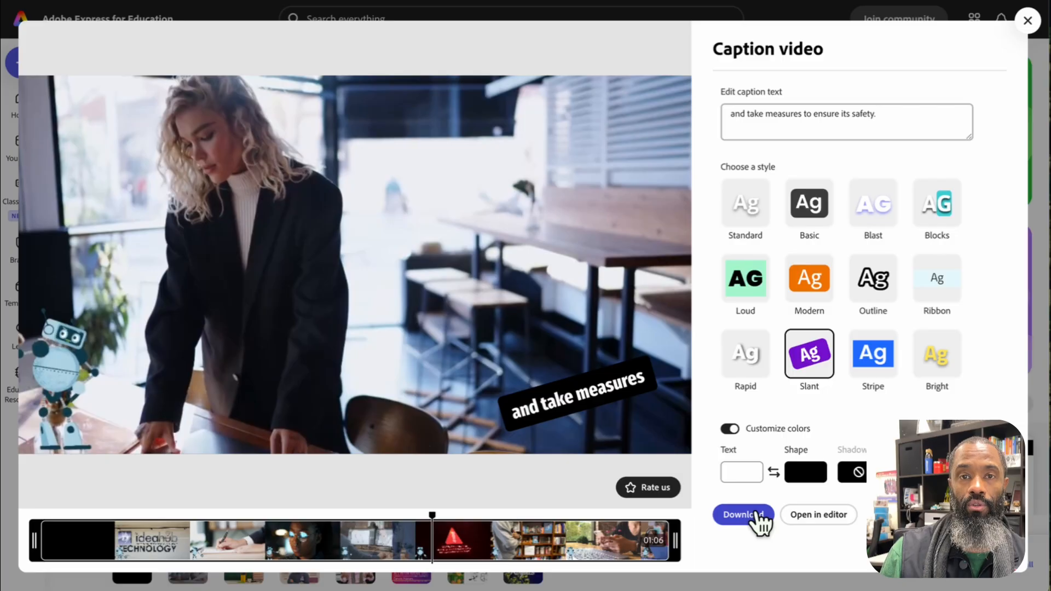
Open the captioned video in the full editor and select the first caption, "Hello and welcome", inside the captions group
{"action": "left_click", "coordinate": [828, 526]}
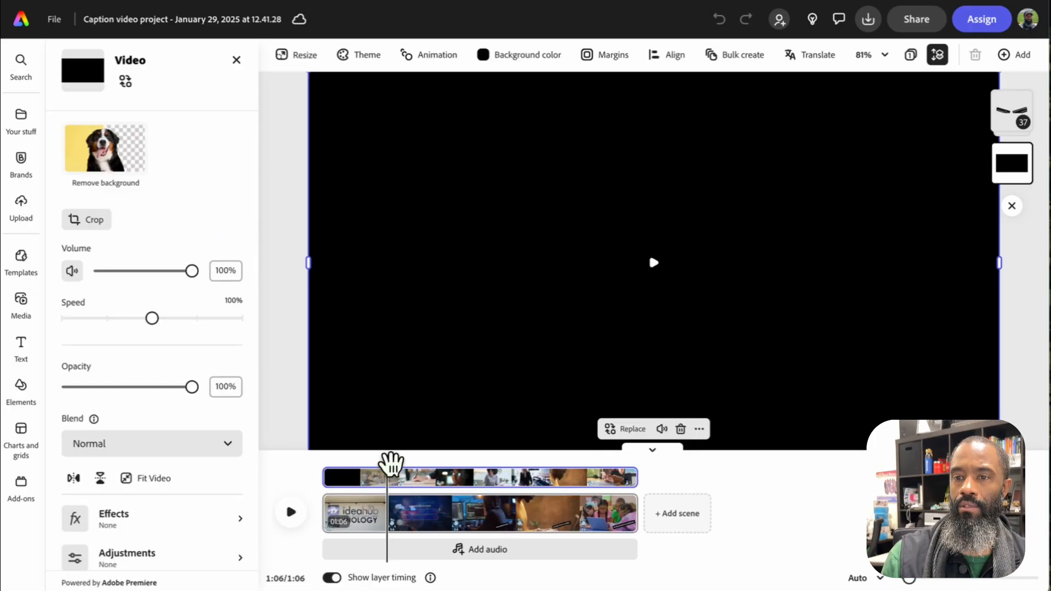
{"action": "left_click_drag", "start_coordinate": [388, 458], "coordinate": [433, 463]}
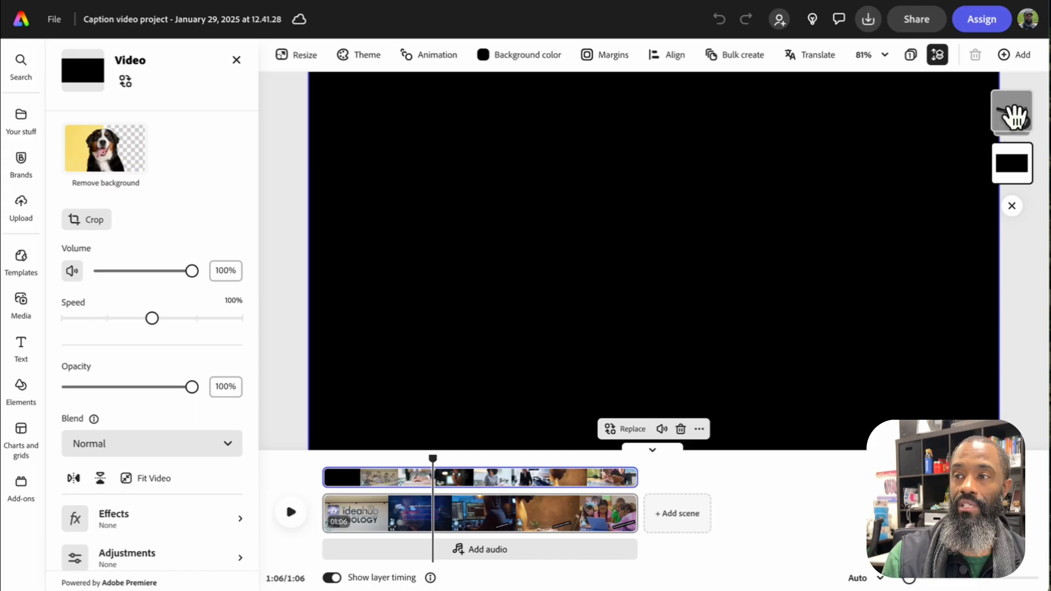
{"action": "left_click", "coordinate": [1013, 115]}
{"action": "left_click", "coordinate": [1016, 116]}
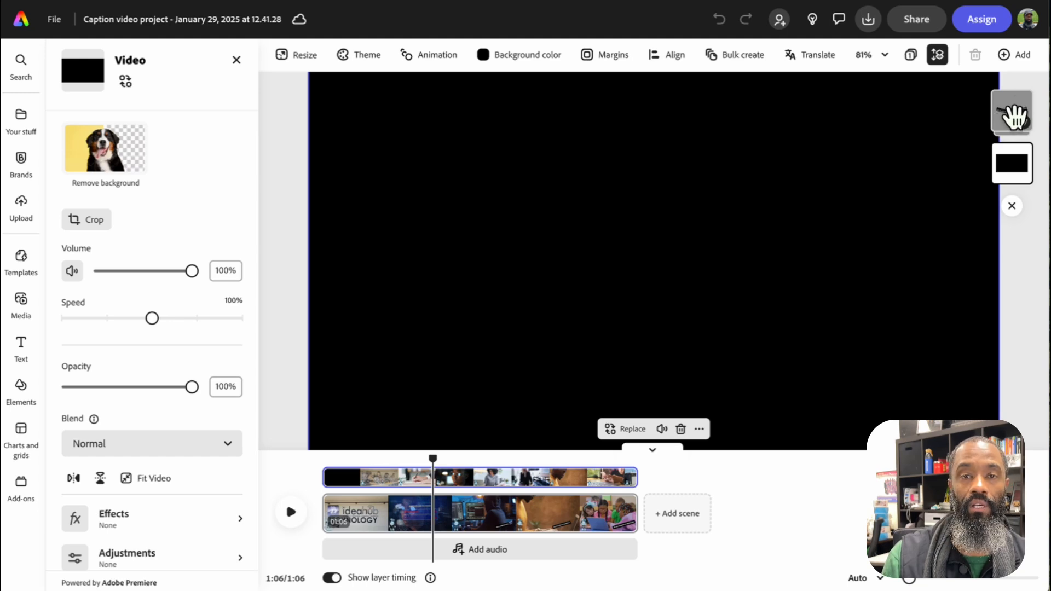
{"action": "left_click", "coordinate": [1015, 116]}
{"action": "left_click", "coordinate": [1013, 117]}
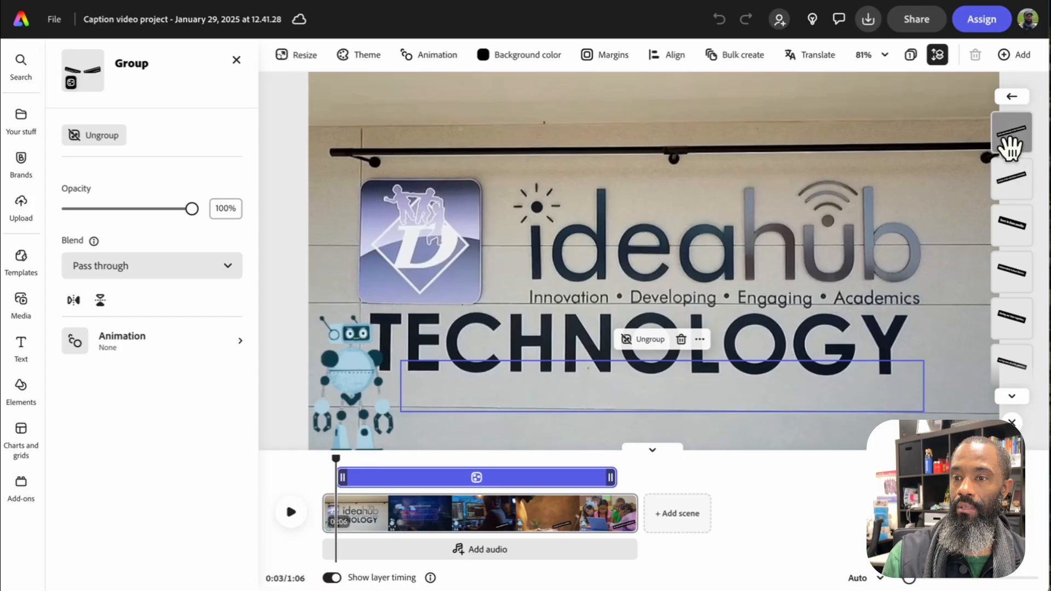
{"action": "left_click", "coordinate": [1009, 137]}
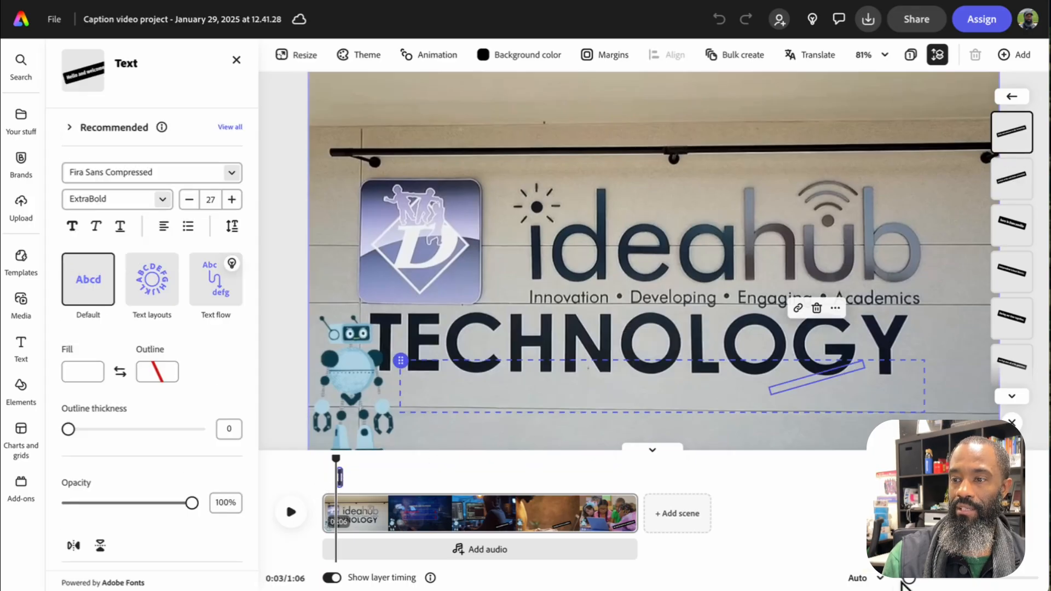
Move the playhead to 0:12 and select the caption "that are included in our acceptable" on the canvas
{"action": "left_click_drag", "start_coordinate": [908, 580], "coordinate": [937, 578]}
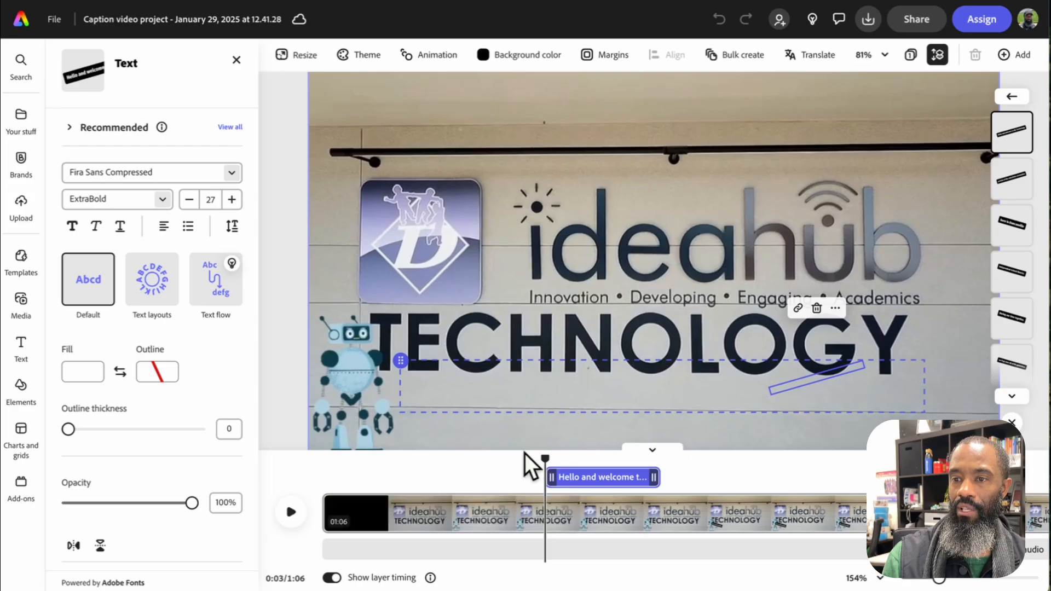
{"action": "left_click_drag", "start_coordinate": [546, 457], "coordinate": [619, 472]}
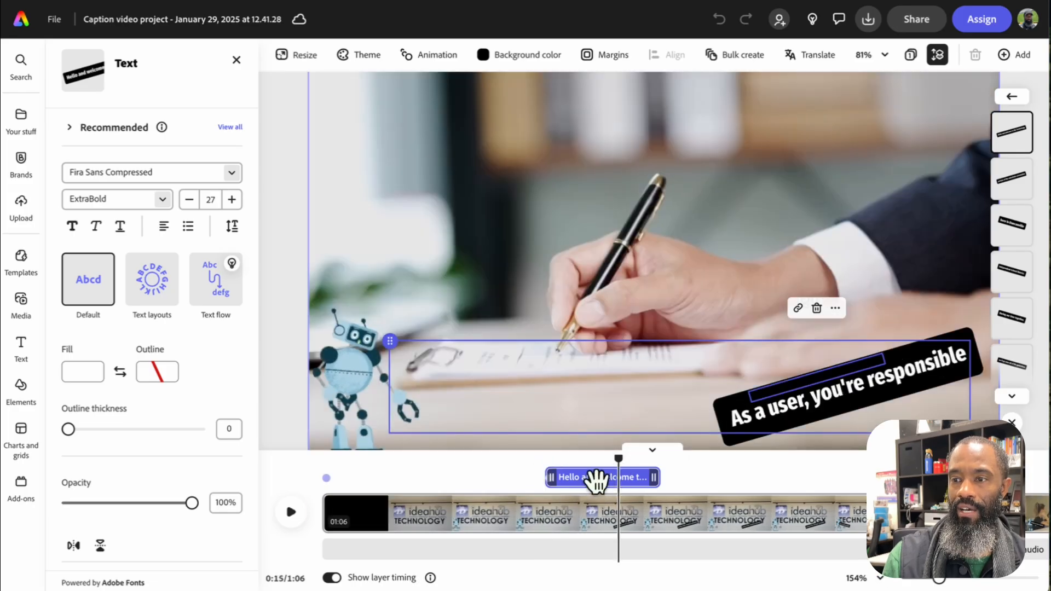
{"action": "left_click", "coordinate": [596, 483]}
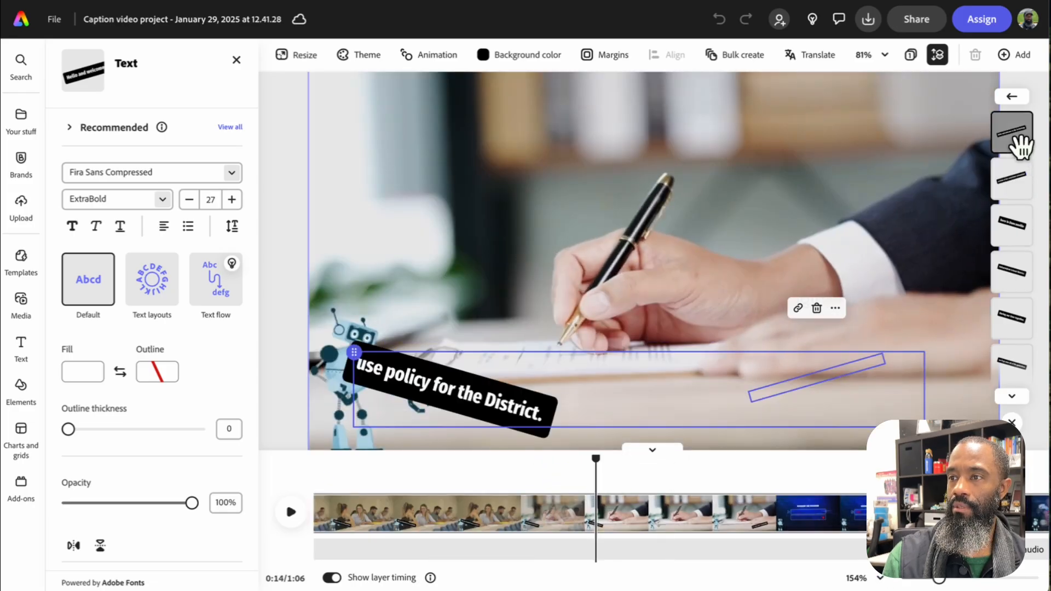
{"action": "left_click_drag", "start_coordinate": [596, 459], "coordinate": [453, 463]}
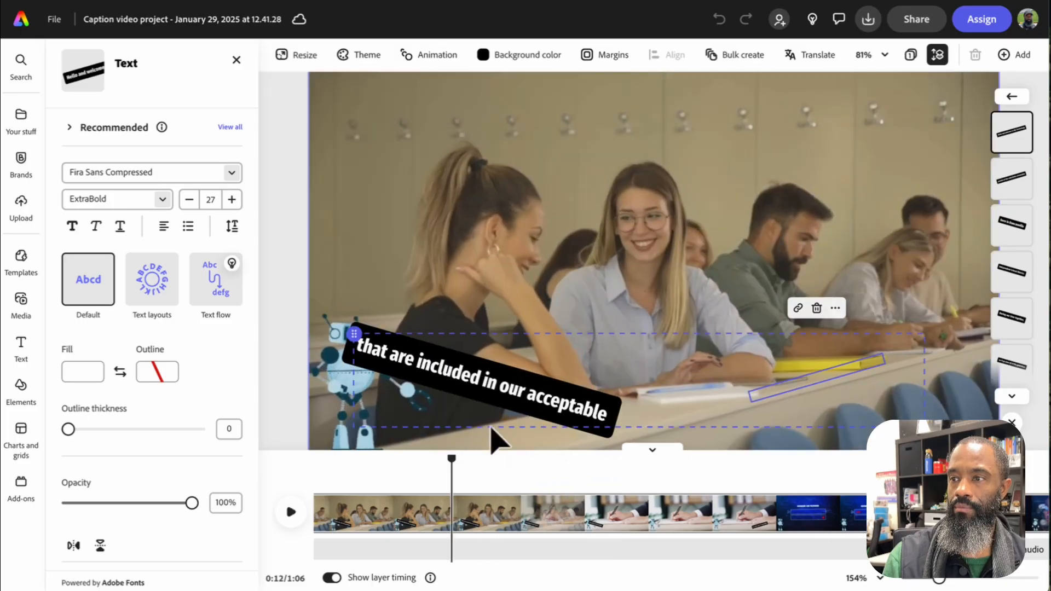
{"action": "left_click", "coordinate": [504, 392]}
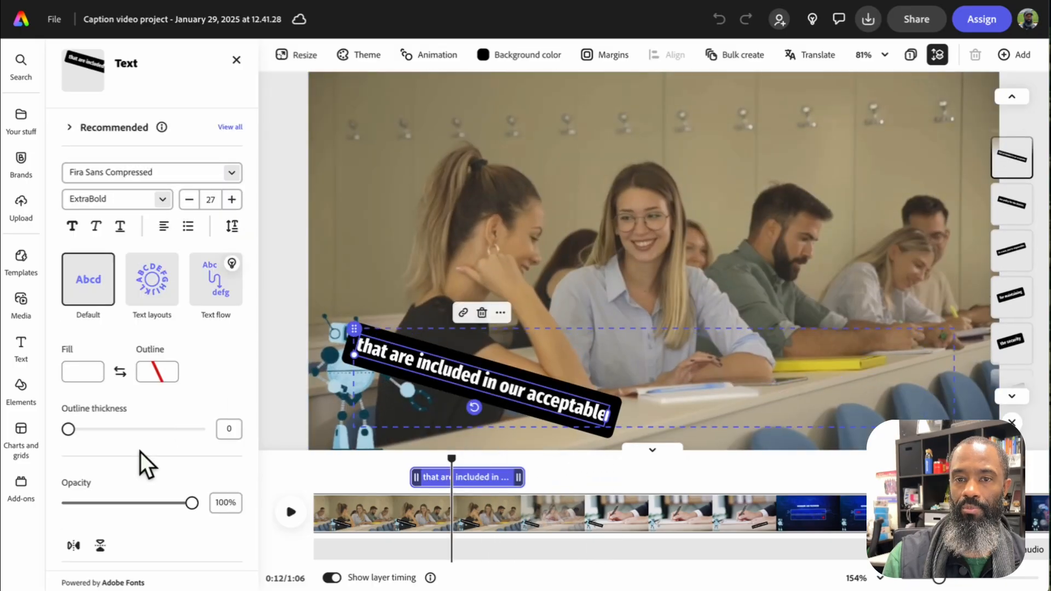
Review the Shape settings of the selected caption, including its text fill, shape fill, size and opacity
{"action": "scroll", "coordinate": [140, 453], "scroll_direction": "down", "scroll_amount": 3}
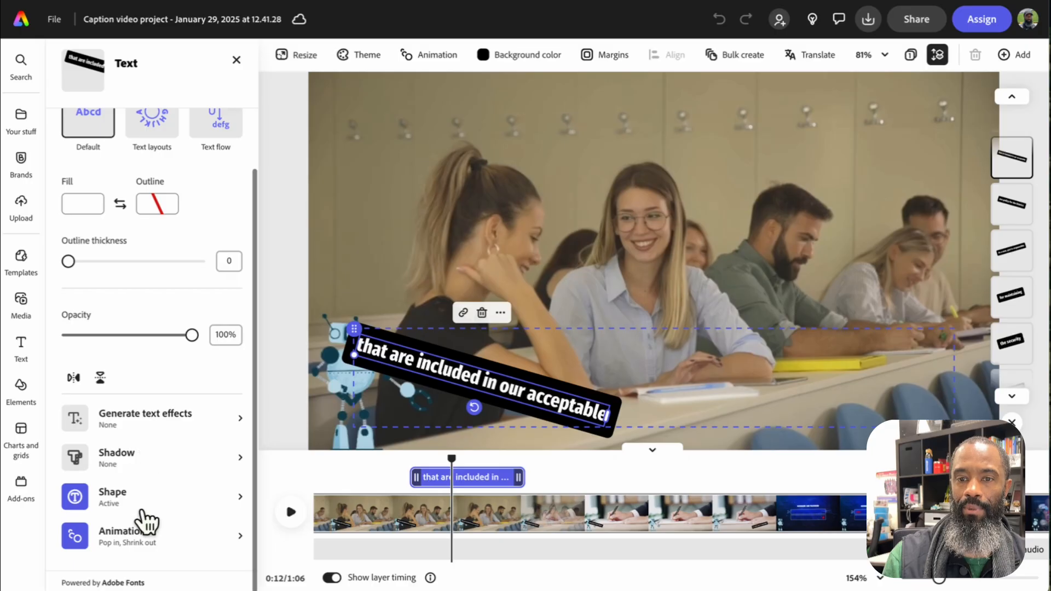
{"action": "left_click", "coordinate": [148, 500]}
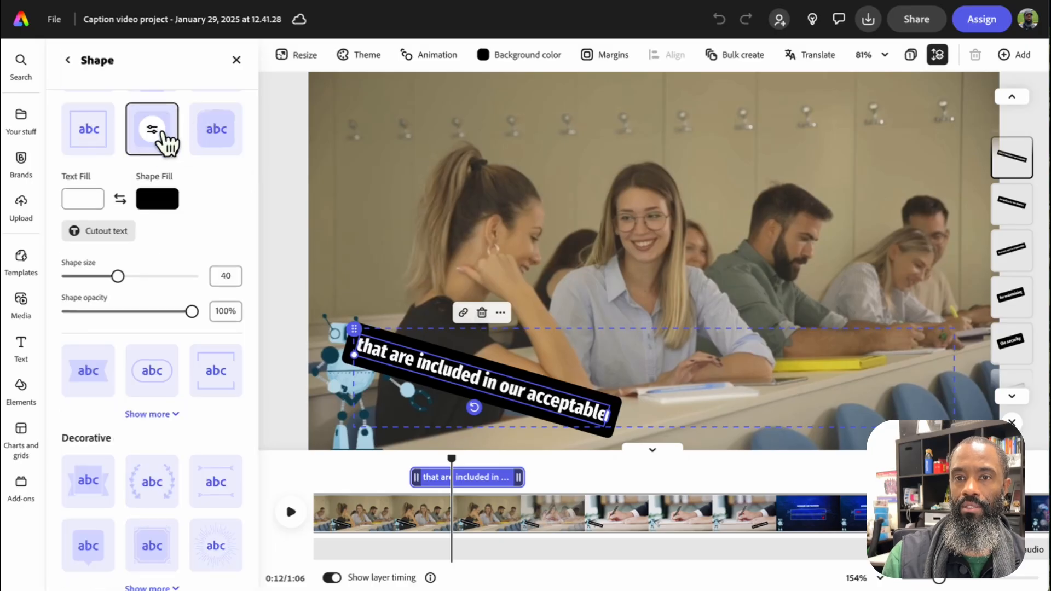
{"action": "left_click", "coordinate": [68, 60]}
Examine the selected caption's animations, checking the Pop settings for the entrance and the options for the exit
{"action": "scroll", "coordinate": [118, 237], "scroll_direction": "down", "scroll_amount": 1}
{"action": "scroll", "coordinate": [119, 237], "scroll_direction": "down", "scroll_amount": 3}
{"action": "left_click", "coordinate": [127, 540]}
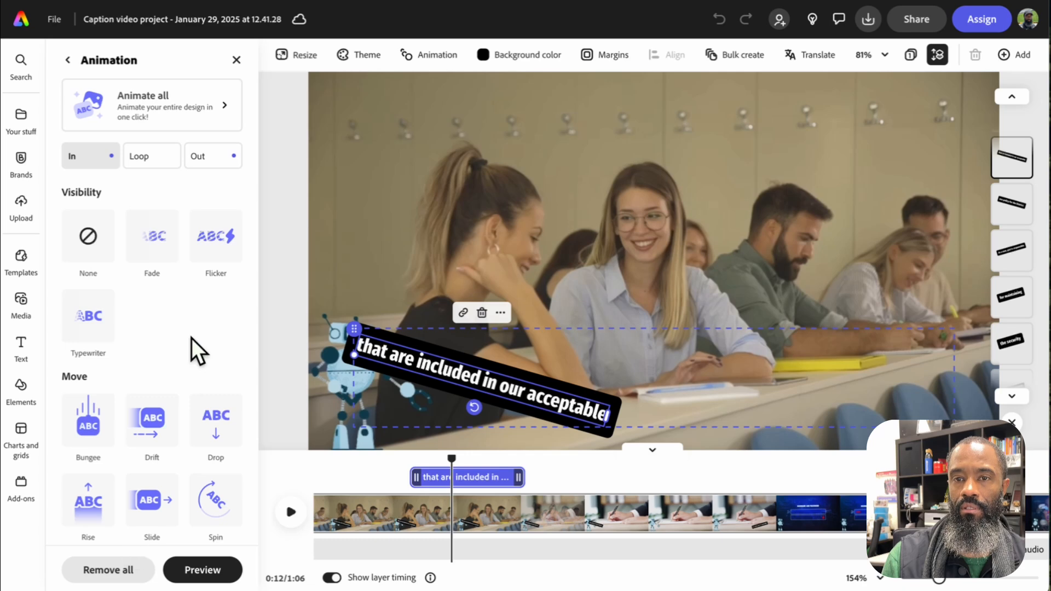
{"action": "scroll", "coordinate": [160, 452], "scroll_direction": "down", "scroll_amount": 3}
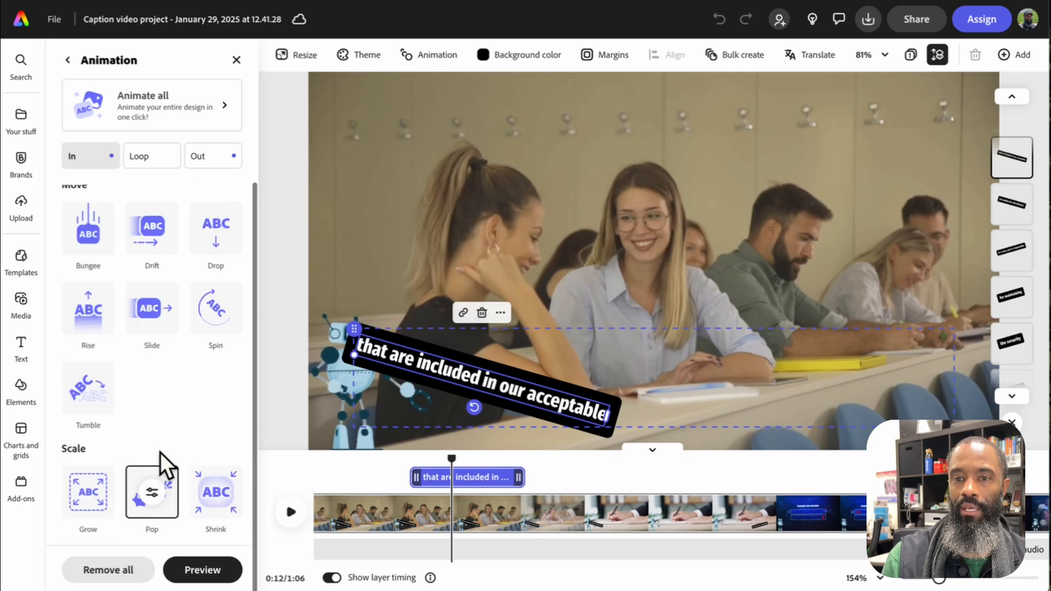
{"action": "left_click", "coordinate": [154, 491]}
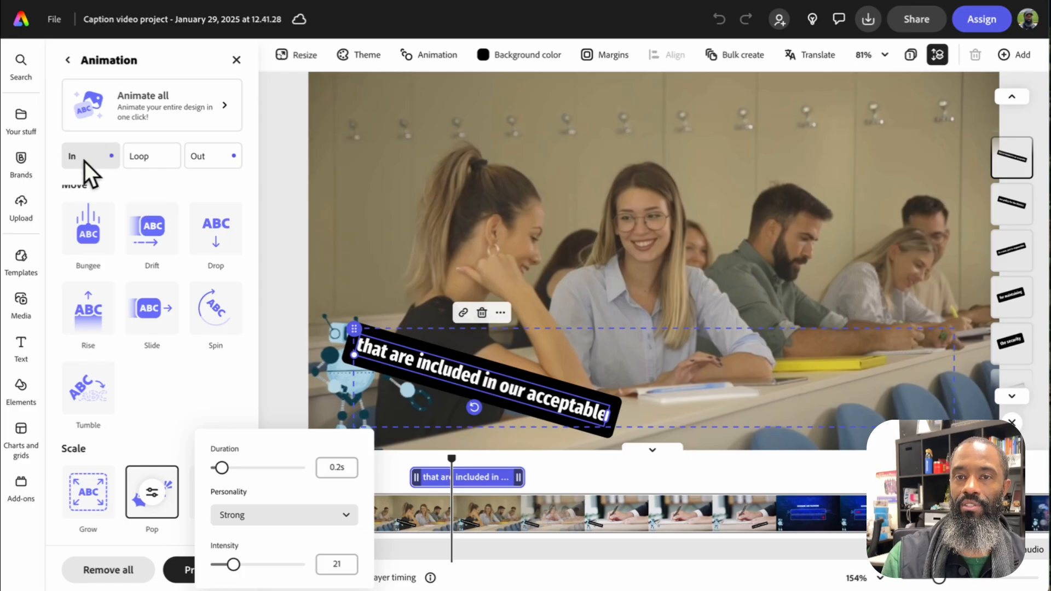
{"action": "left_click", "coordinate": [224, 158]}
{"action": "left_click", "coordinate": [225, 158]}
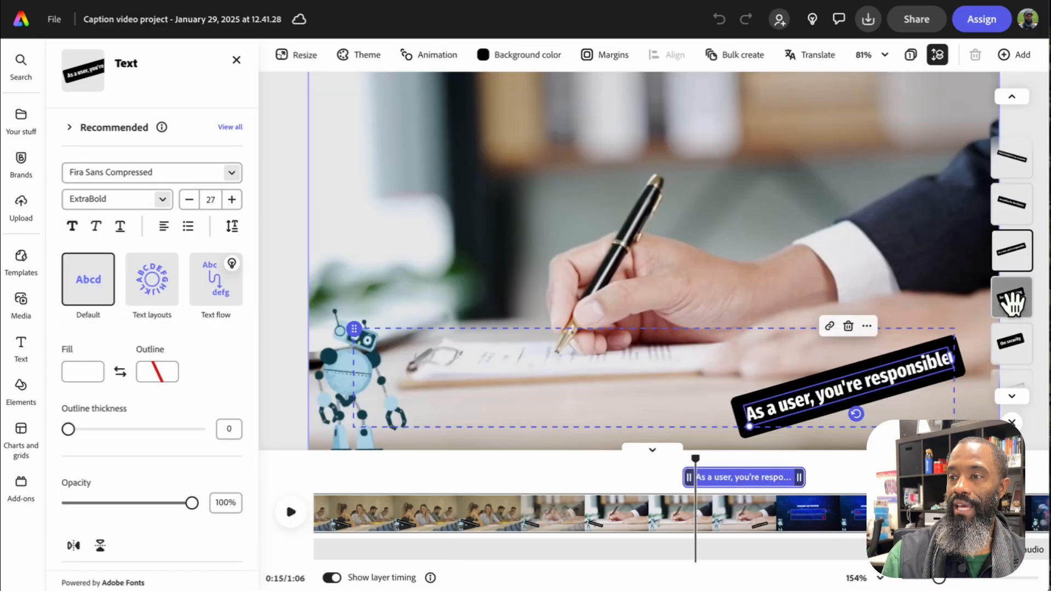
Look through the individual caption layers in the group, from "for maintaining" to the final "We look forward" caption
{"action": "left_click", "coordinate": [1011, 300]}
{"action": "left_click", "coordinate": [1010, 339]}
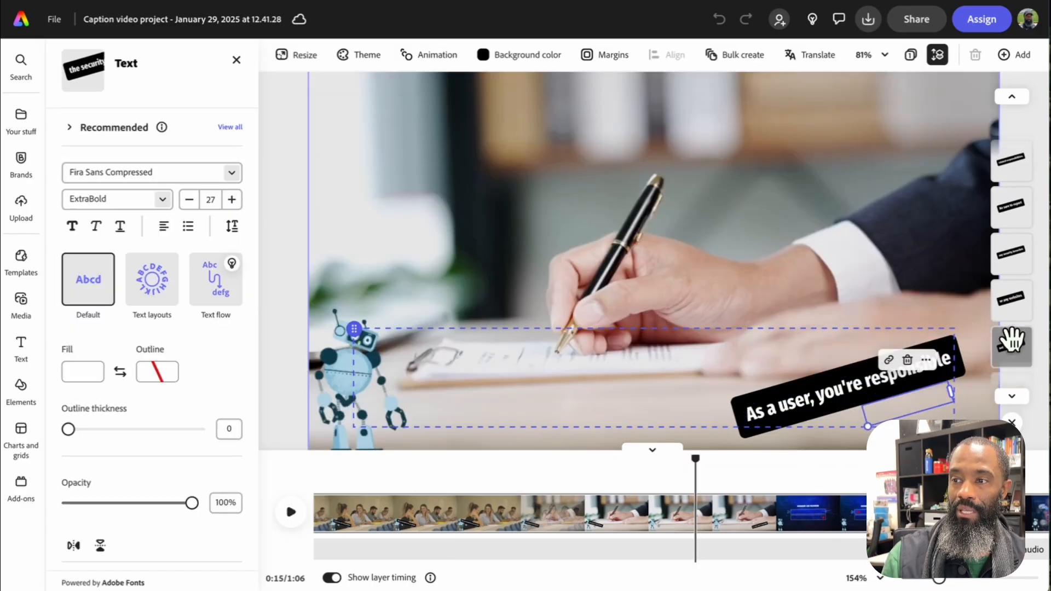
{"action": "left_click", "coordinate": [1010, 338]}
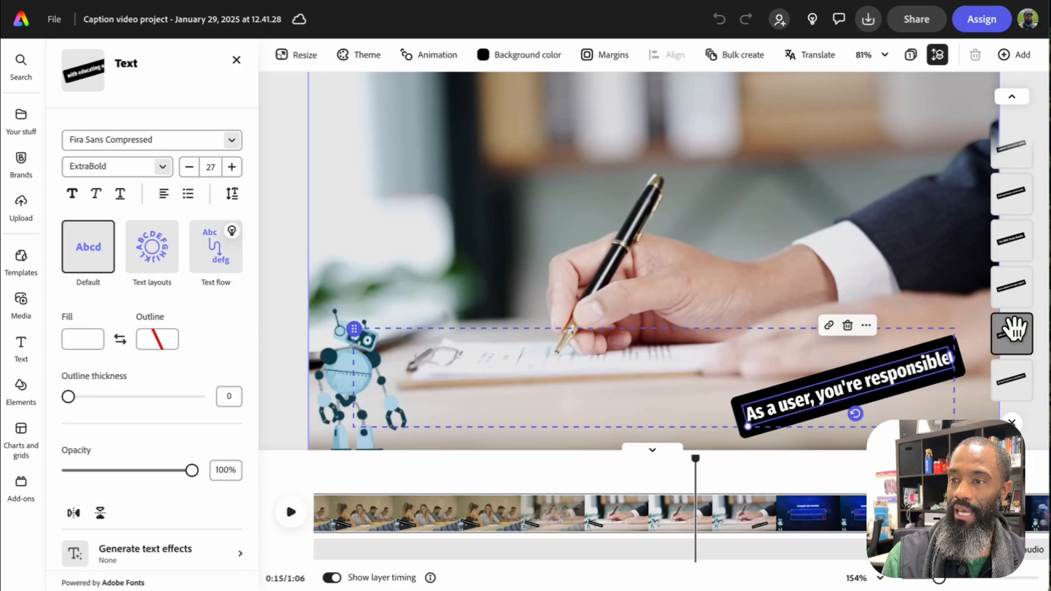
{"action": "left_click", "coordinate": [1010, 386]}
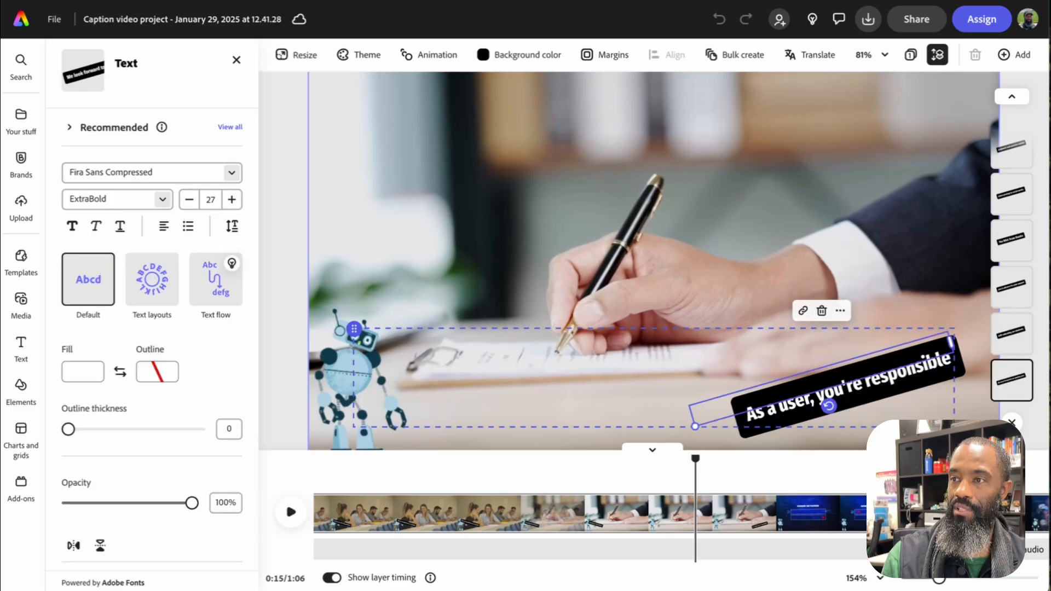
{"action": "left_click", "coordinate": [1015, 102]}
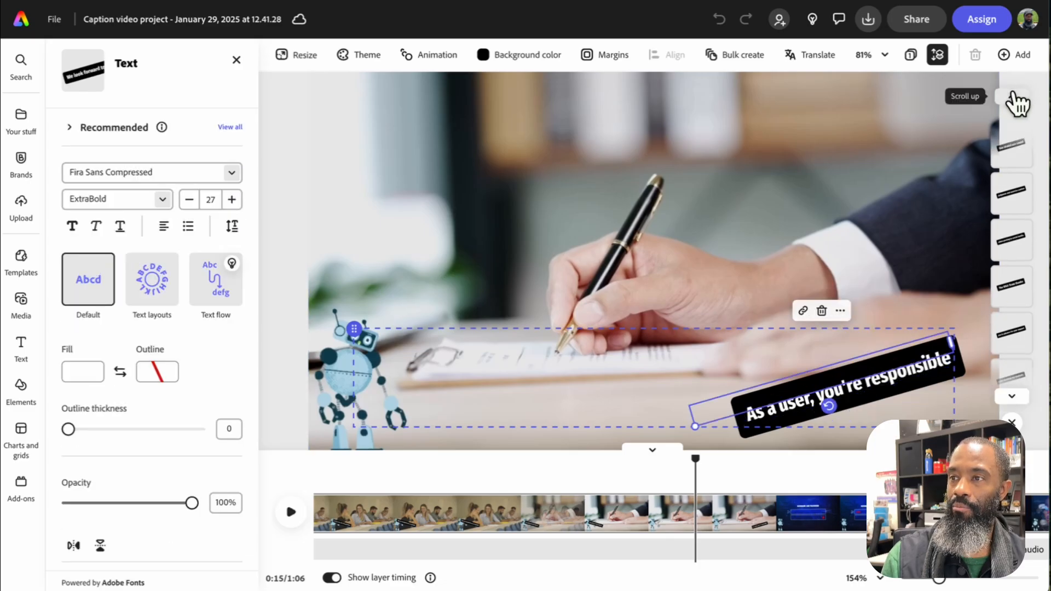
{"action": "left_click", "coordinate": [1015, 101]}
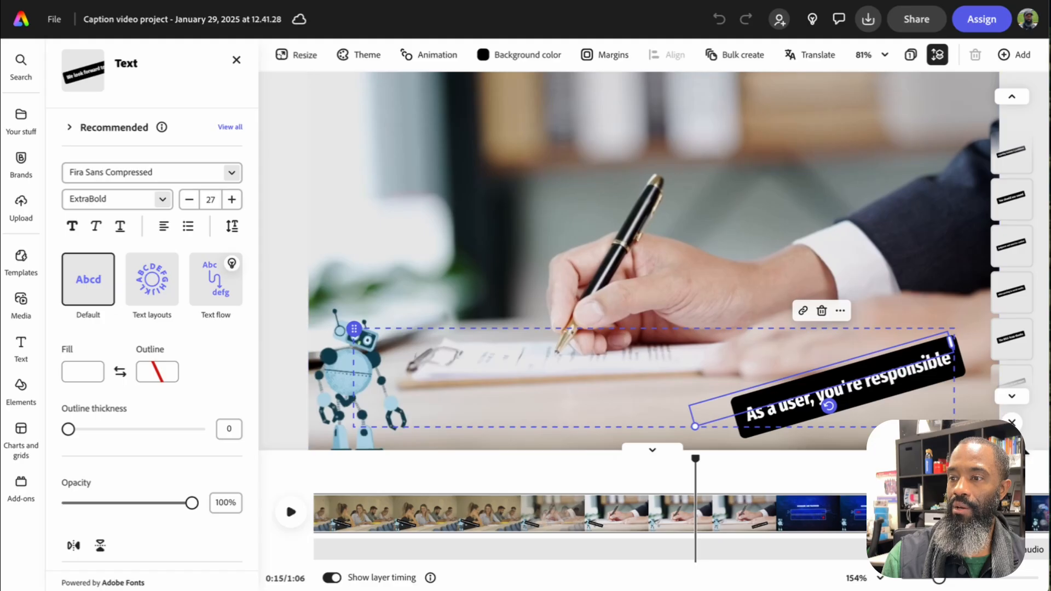